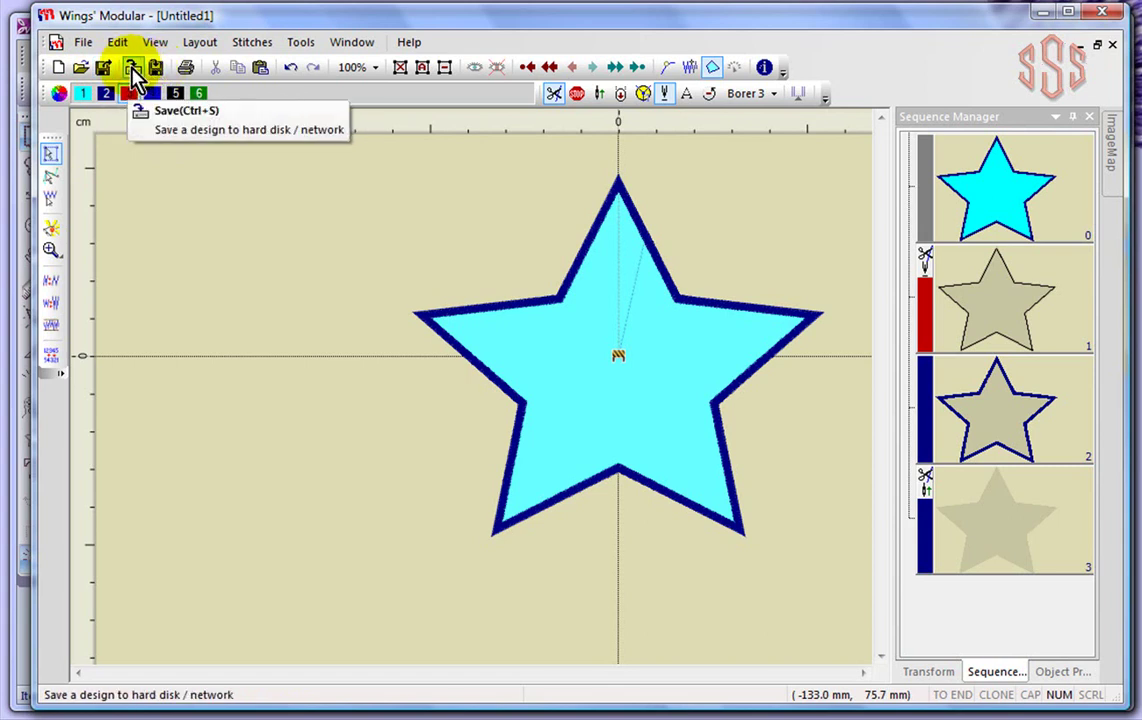
Open the File menu to begin saving the star design under a new name.
click(86, 44)
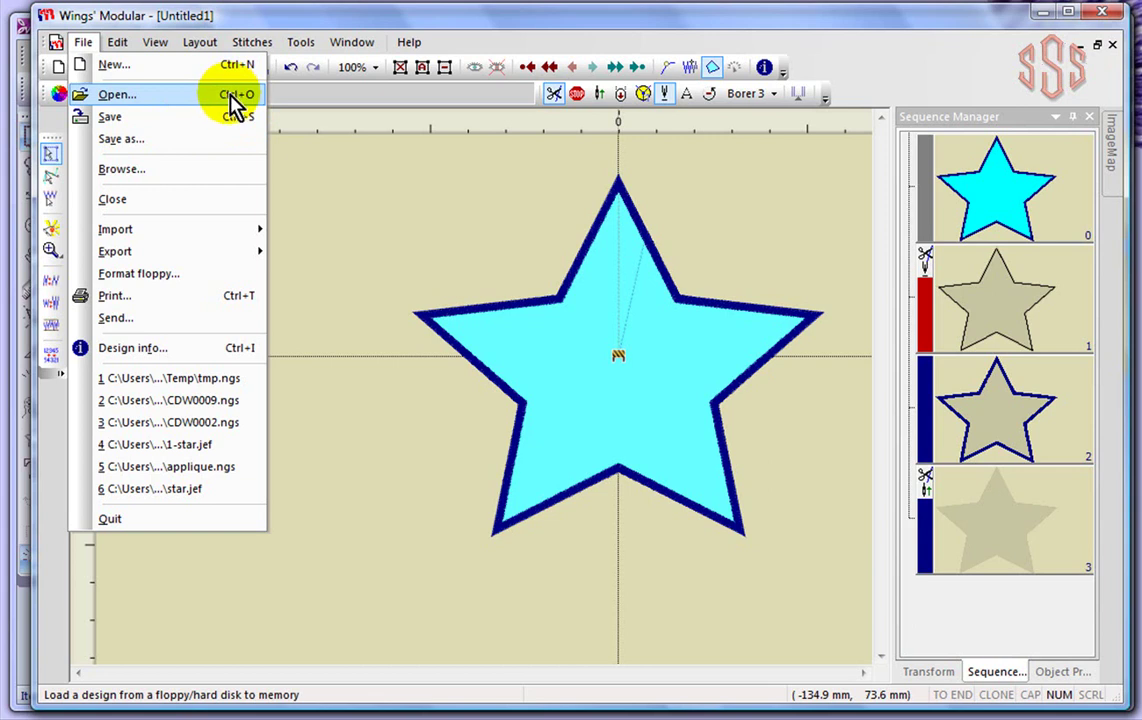
click(111, 119)
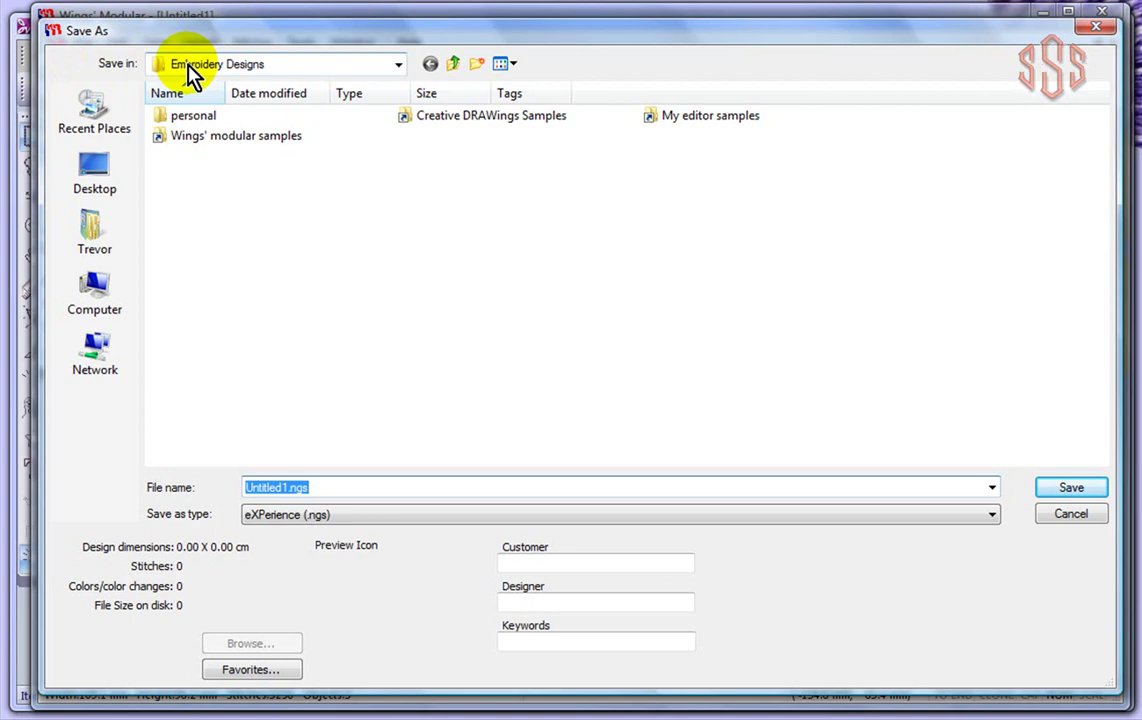
click(399, 64)
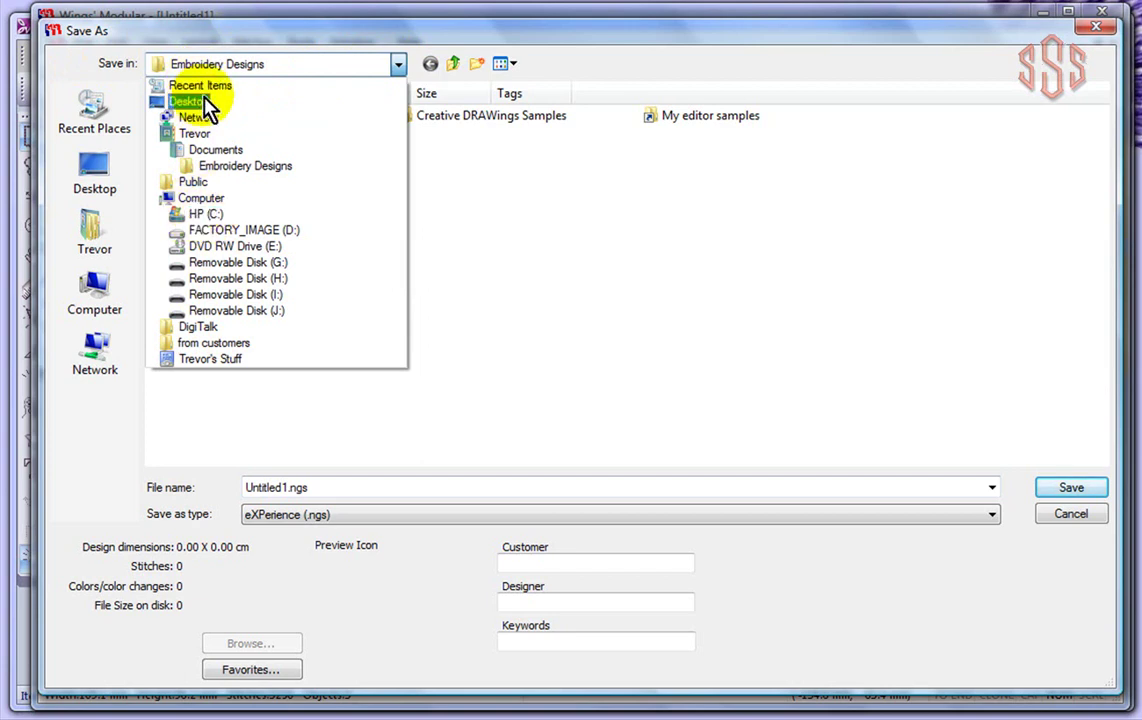
click(223, 30)
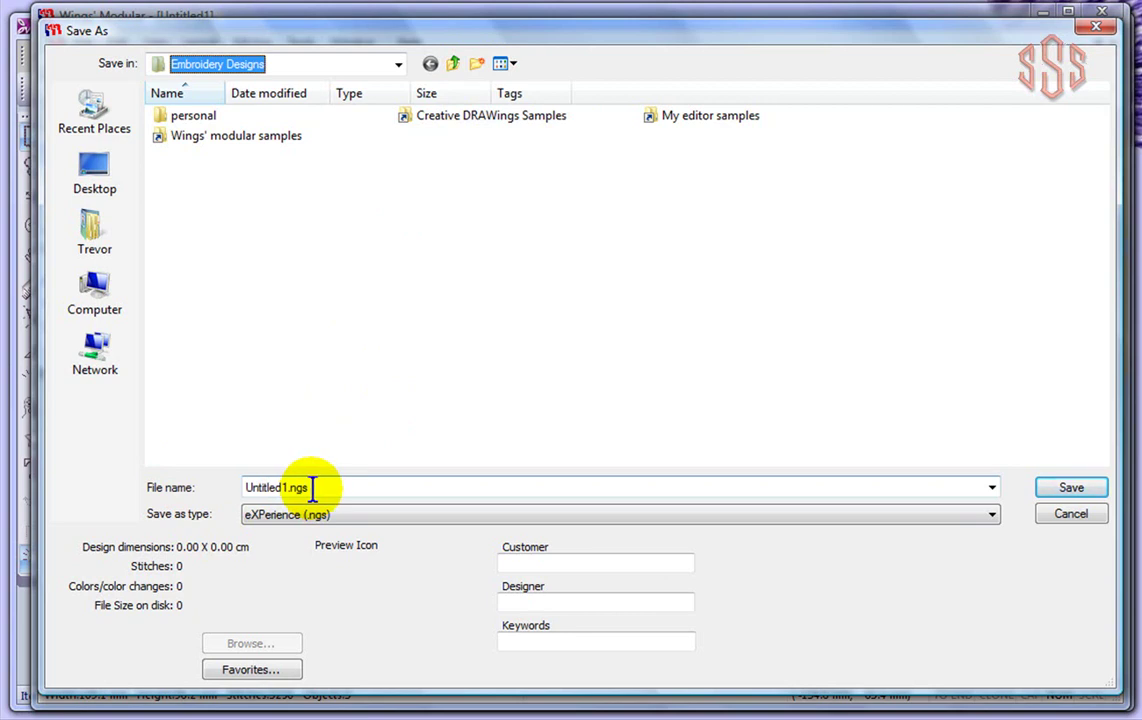
Name the file star-cut and set the save type to Janome (*.Jef).
click(324, 485)
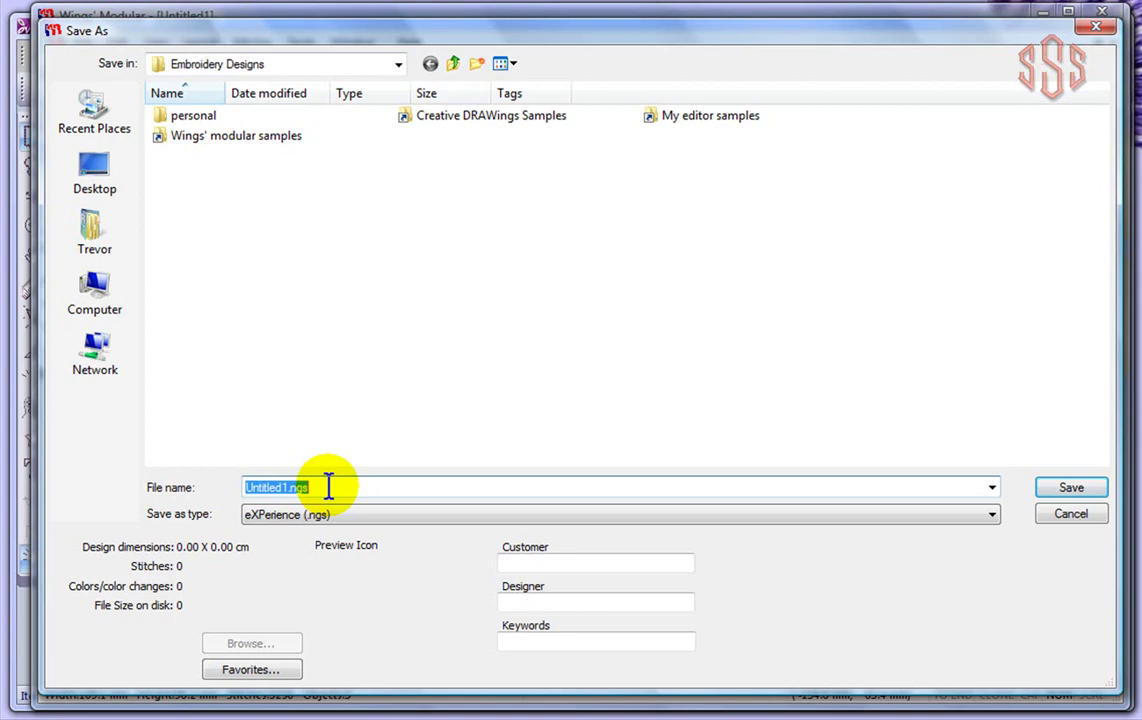
text(star)
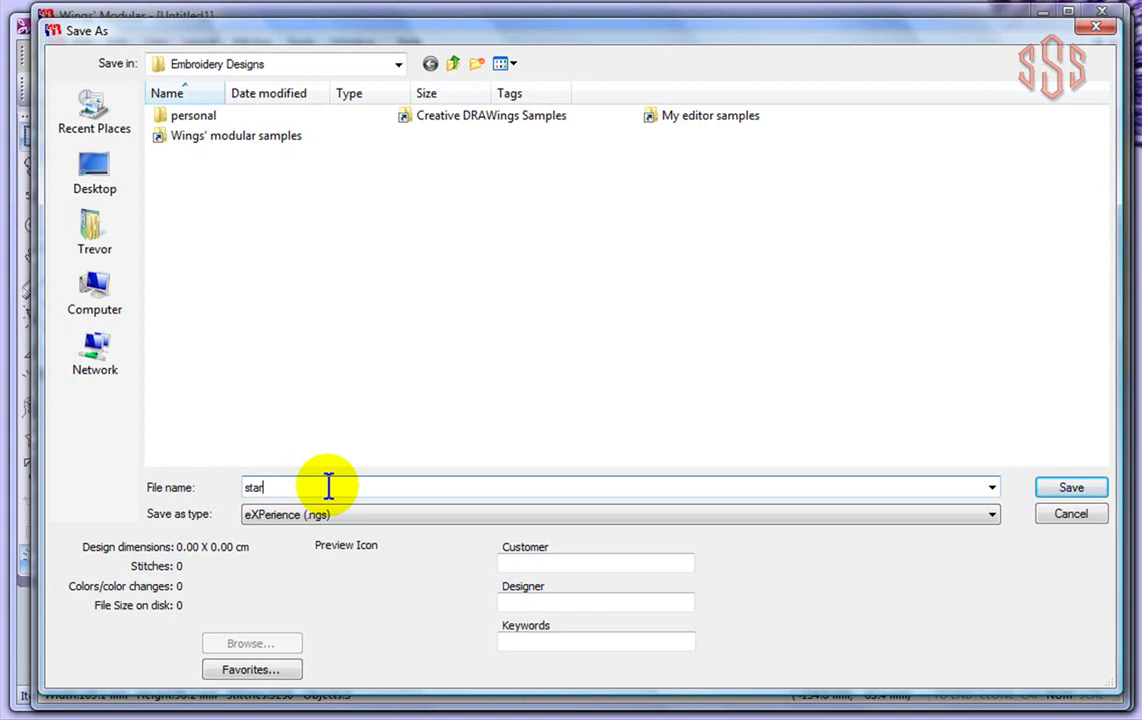
text(-cut)
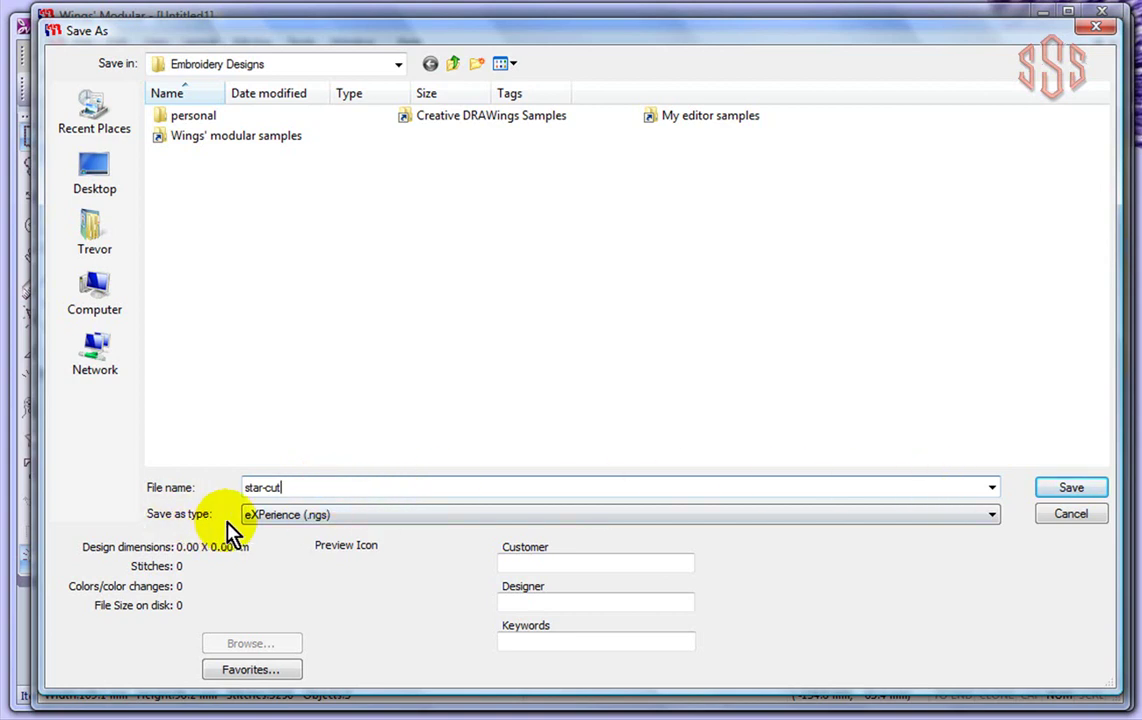
click(993, 517)
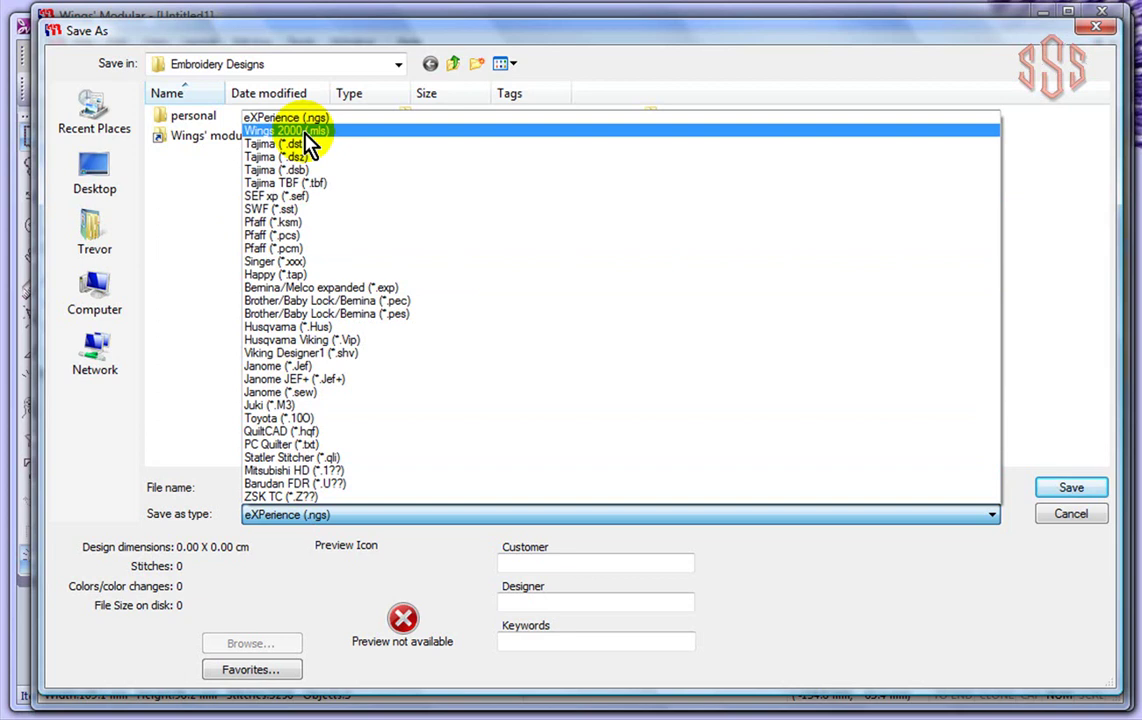
click(313, 367)
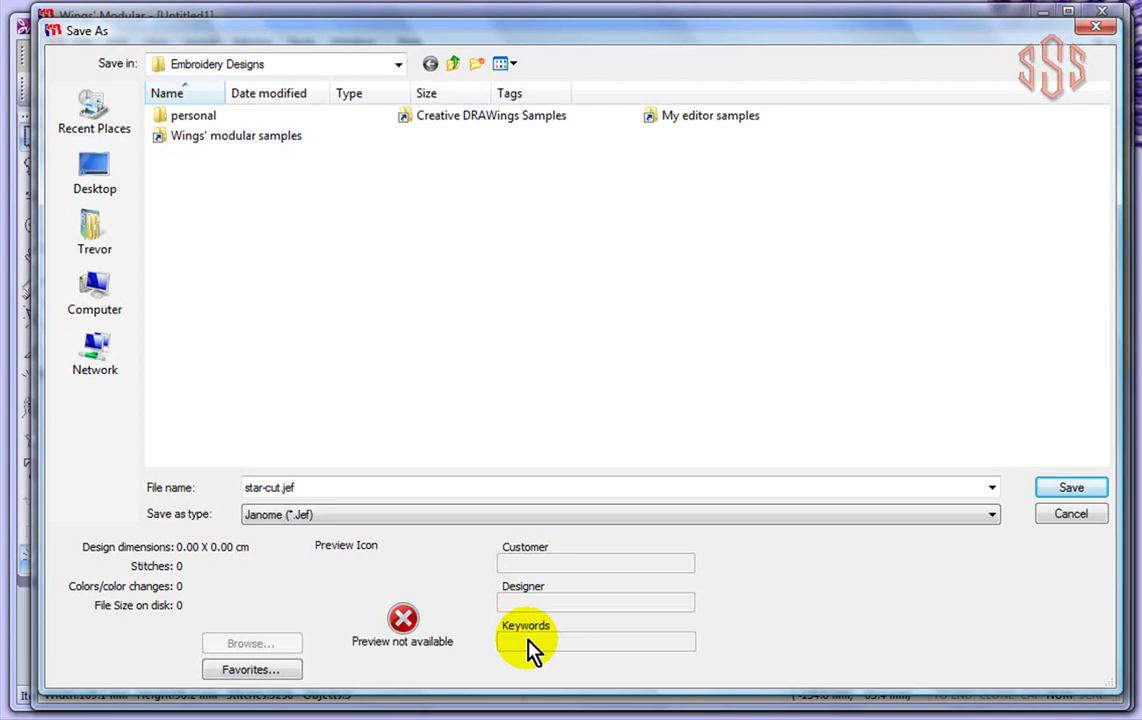
Save star-cut.jef into the Desktop folder.
click(242, 64)
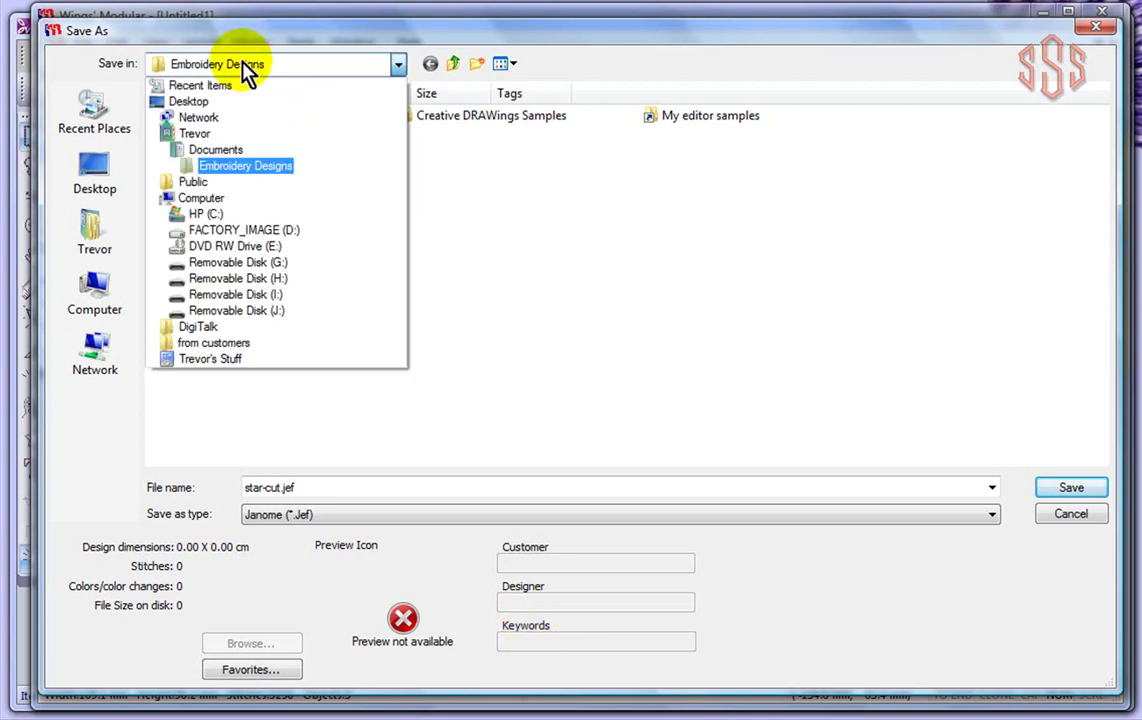
click(186, 101)
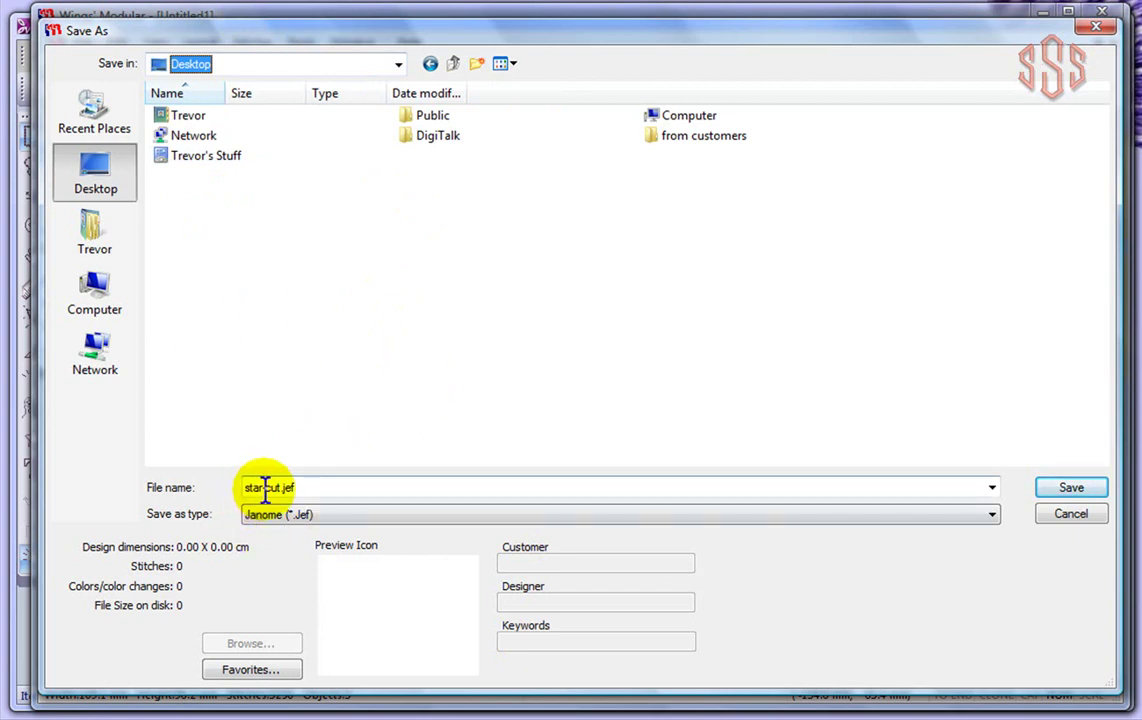
click(1070, 487)
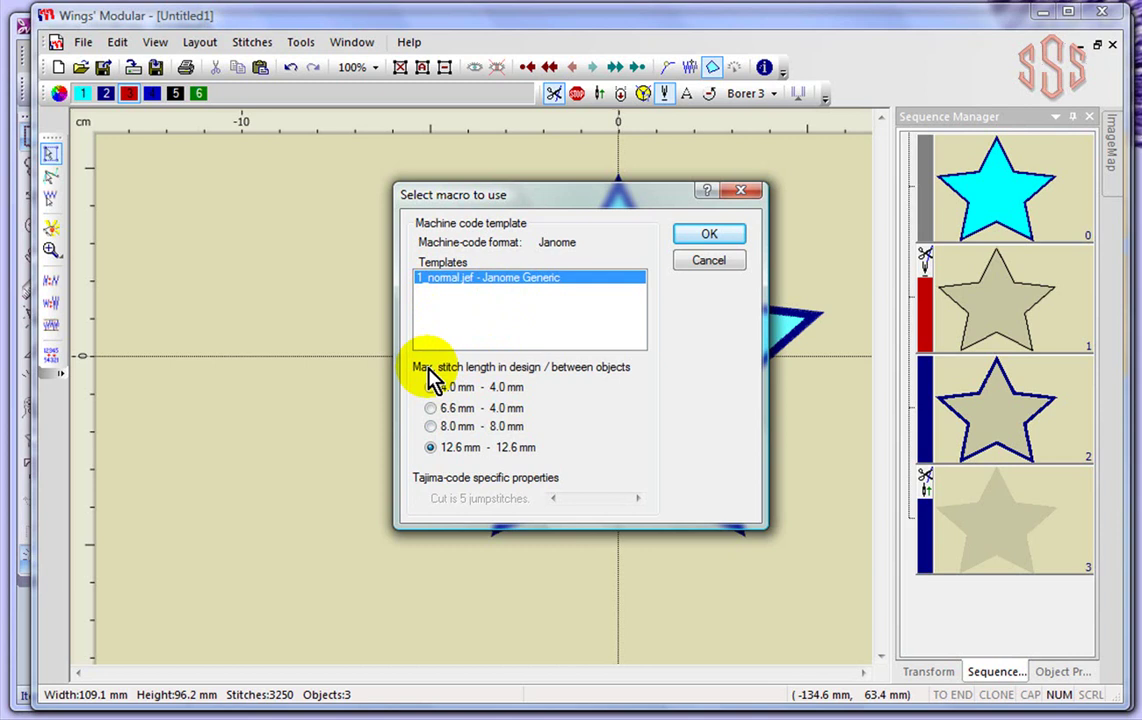
Keep the 12.6 mm maximum stitch length template and confirm writing star-cut.jef.
click(430, 428)
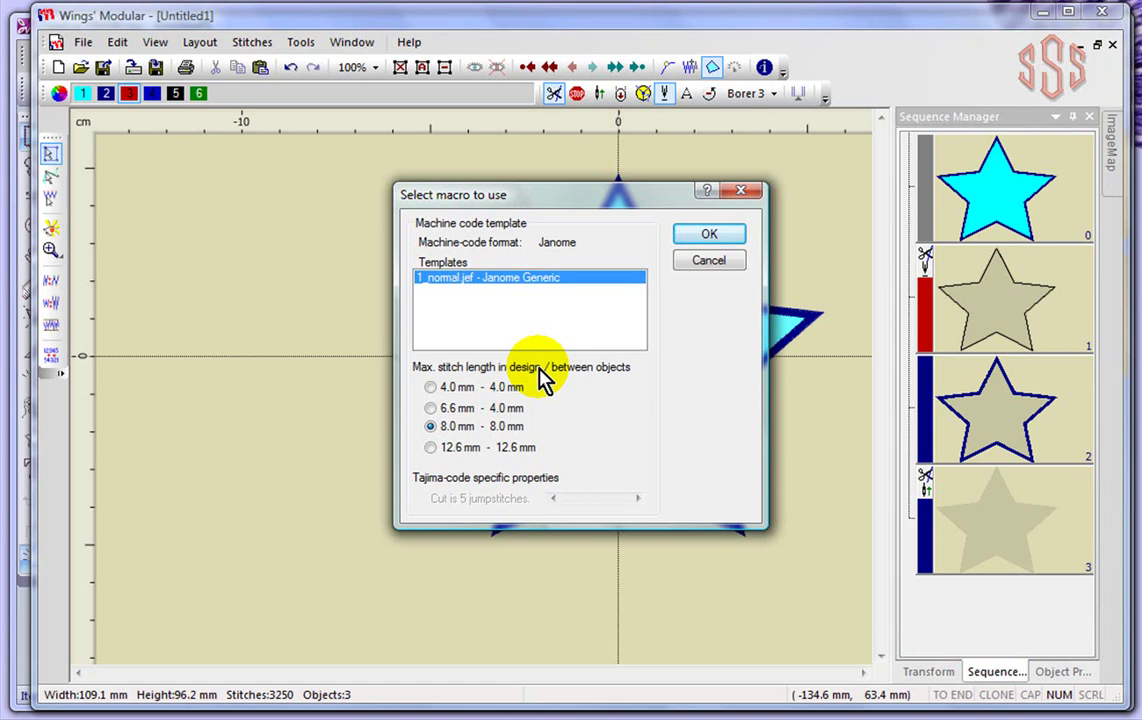
click(431, 448)
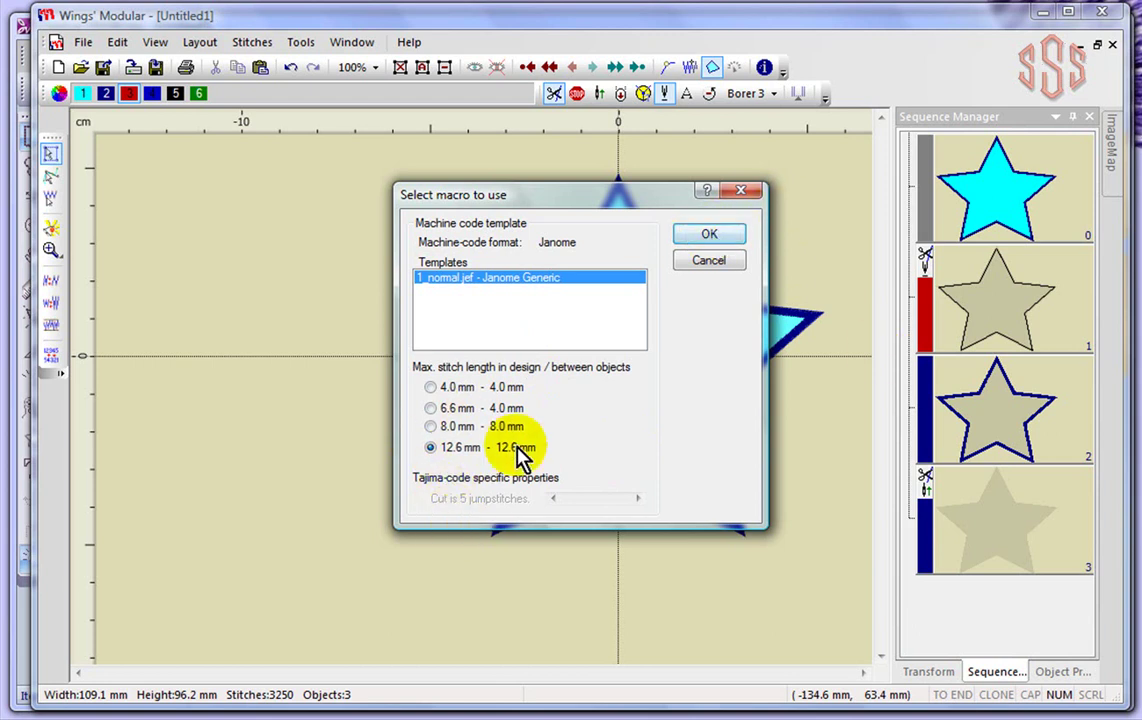
click(712, 236)
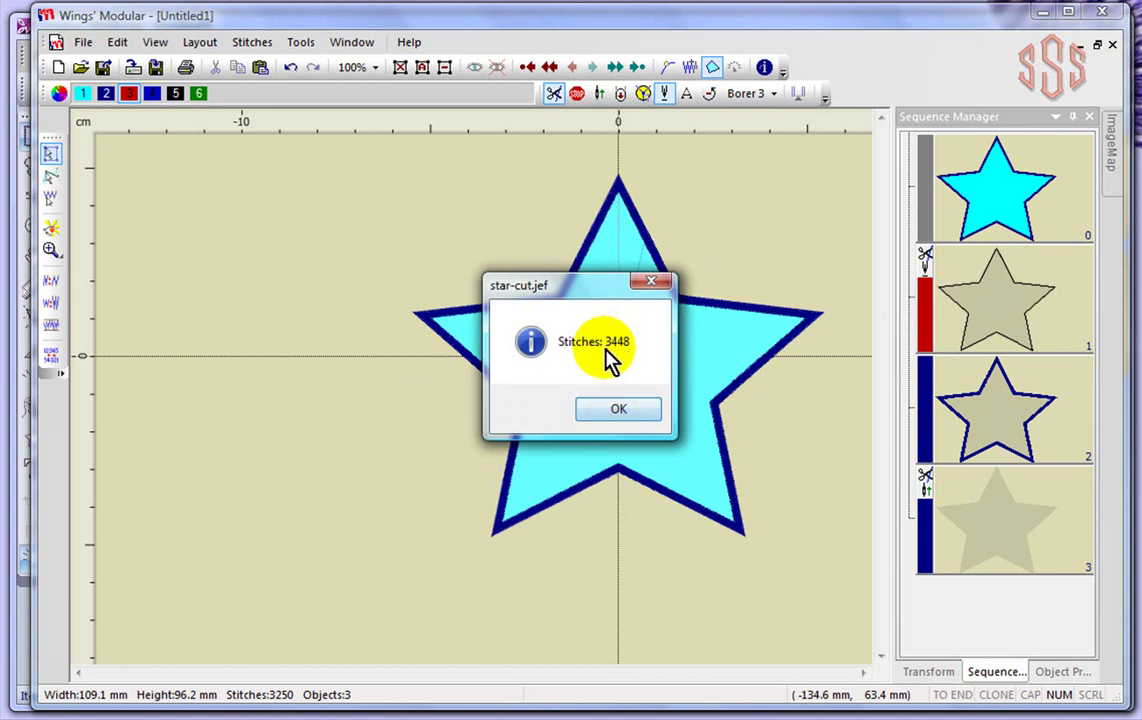
Acknowledge the 3448-stitch message and start opening an existing design.
click(620, 410)
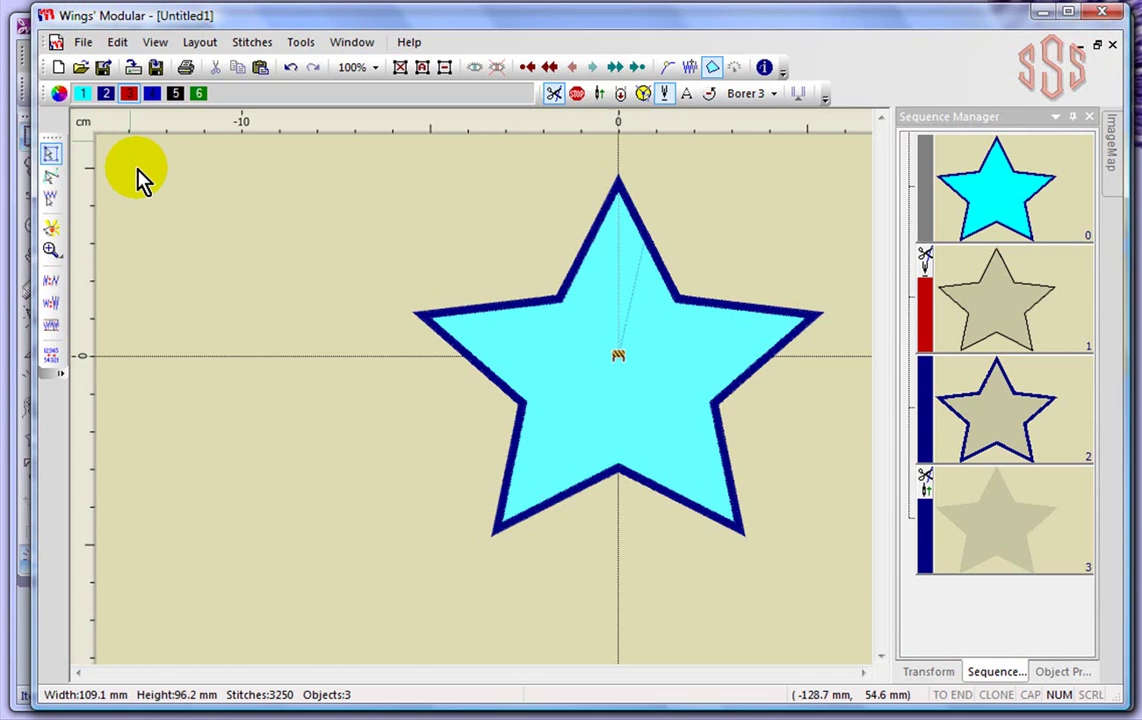
click(81, 69)
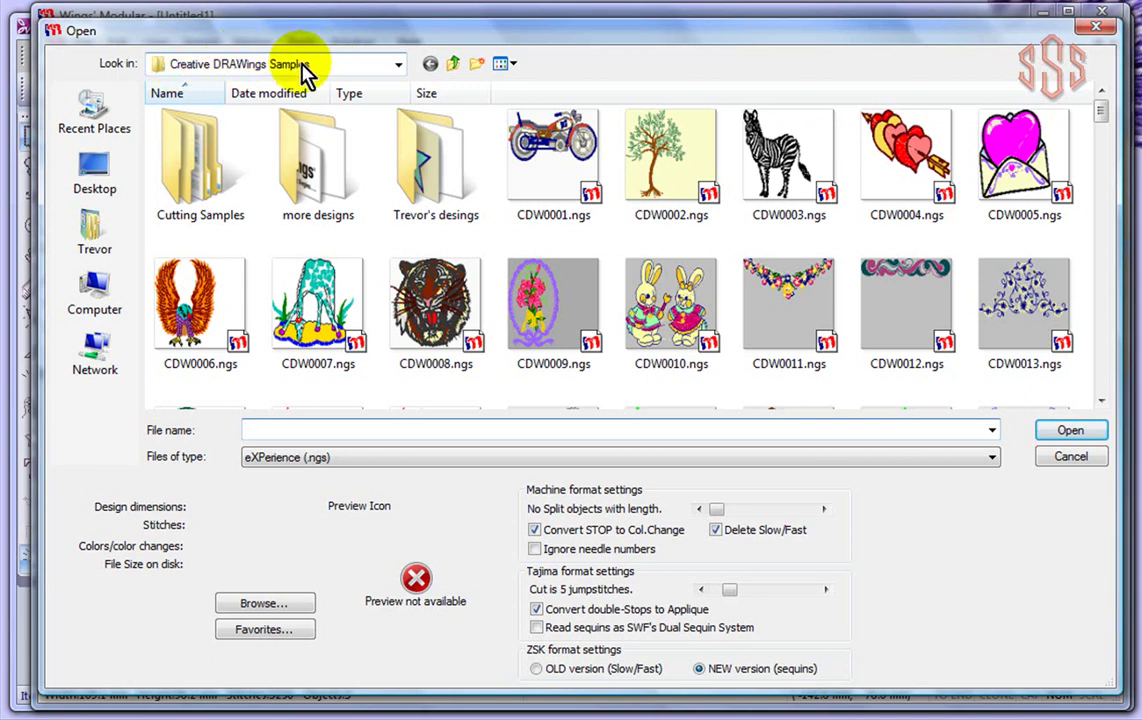
Choose the Creative DRAWings Samples folder from the Look in list.
click(400, 67)
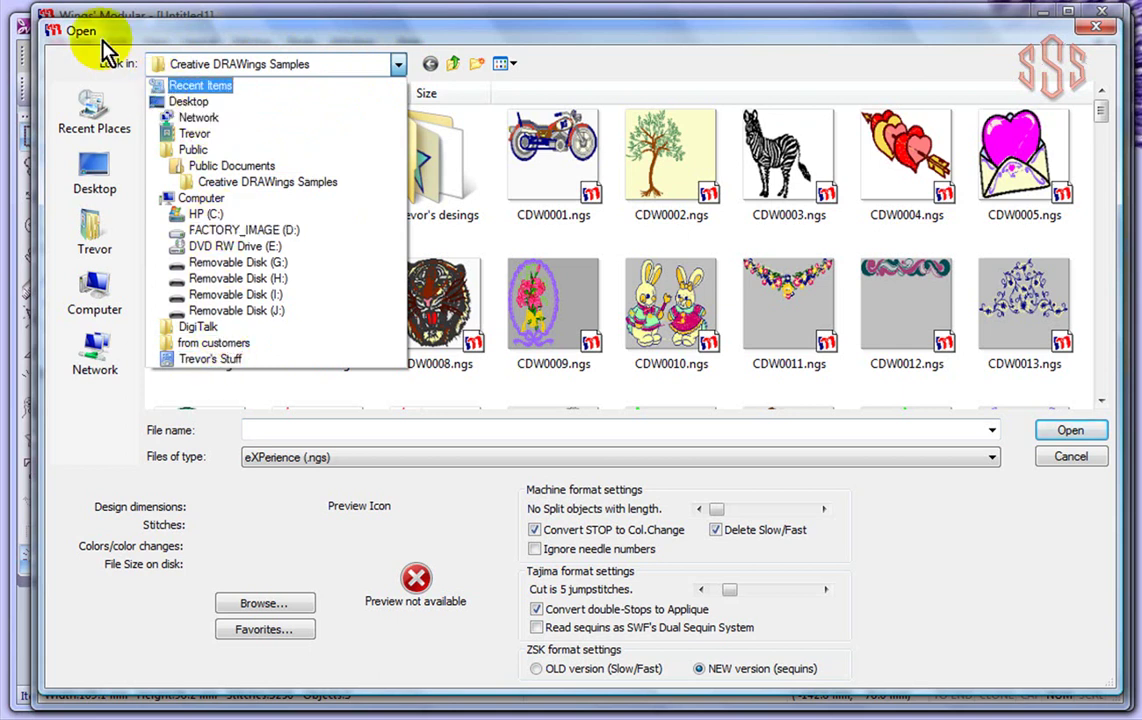
click(360, 40)
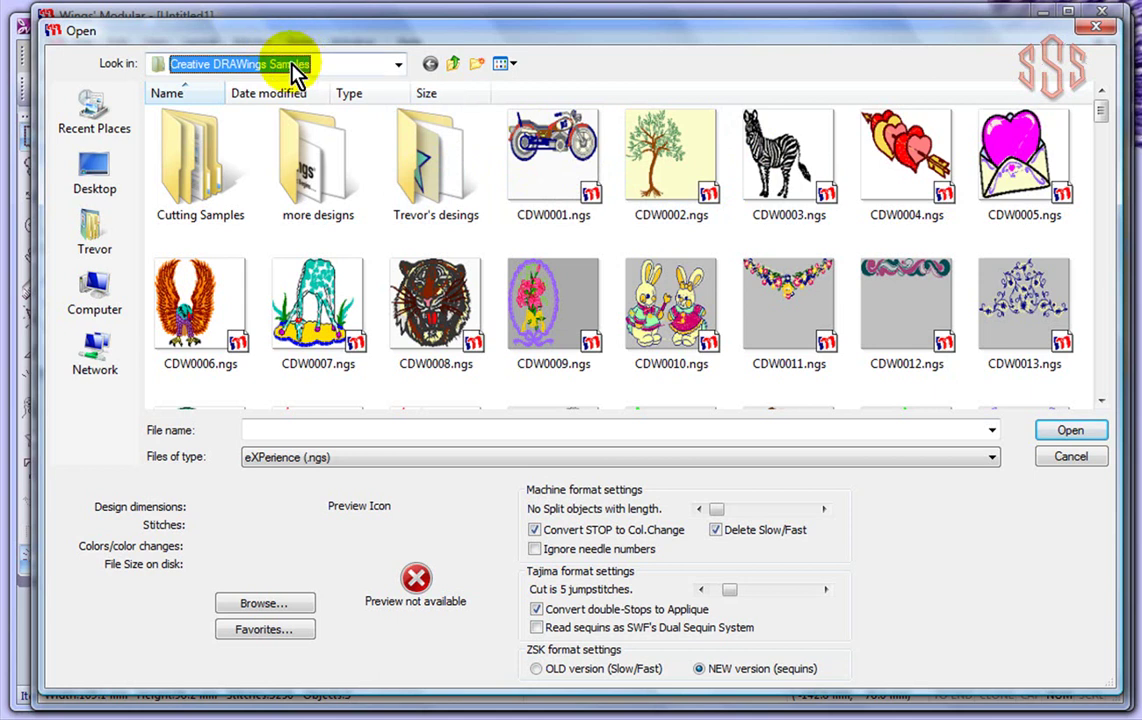
Switch the Open dialog's file view to Medium Icons.
click(512, 68)
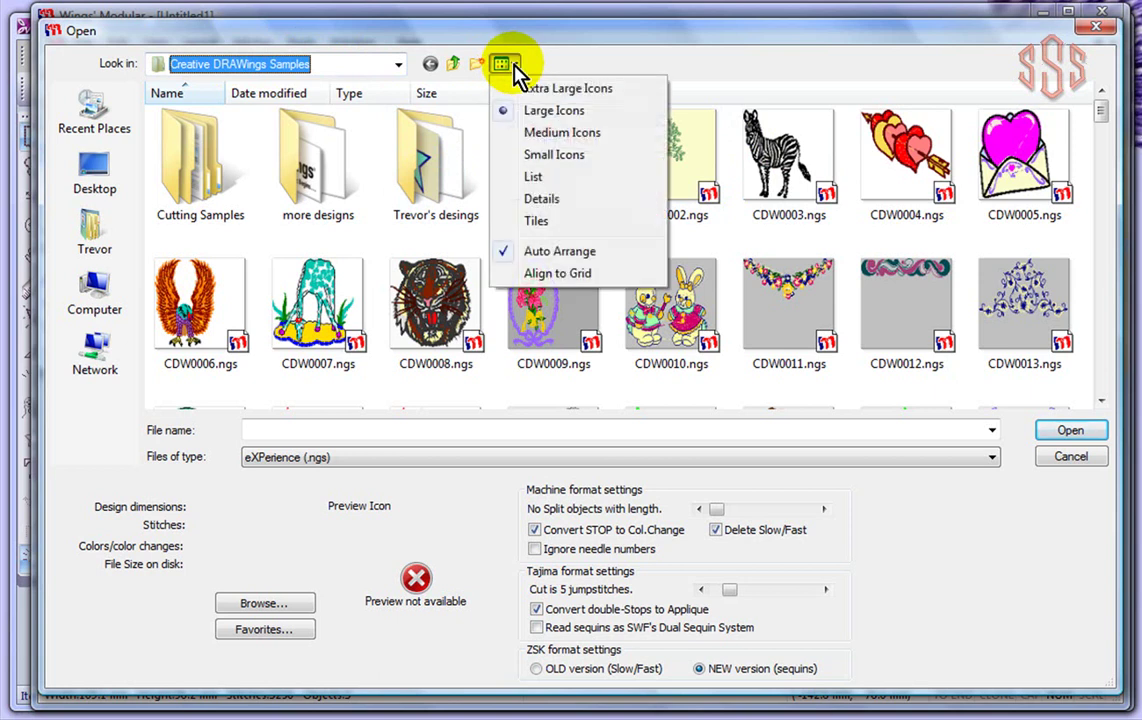
click(558, 136)
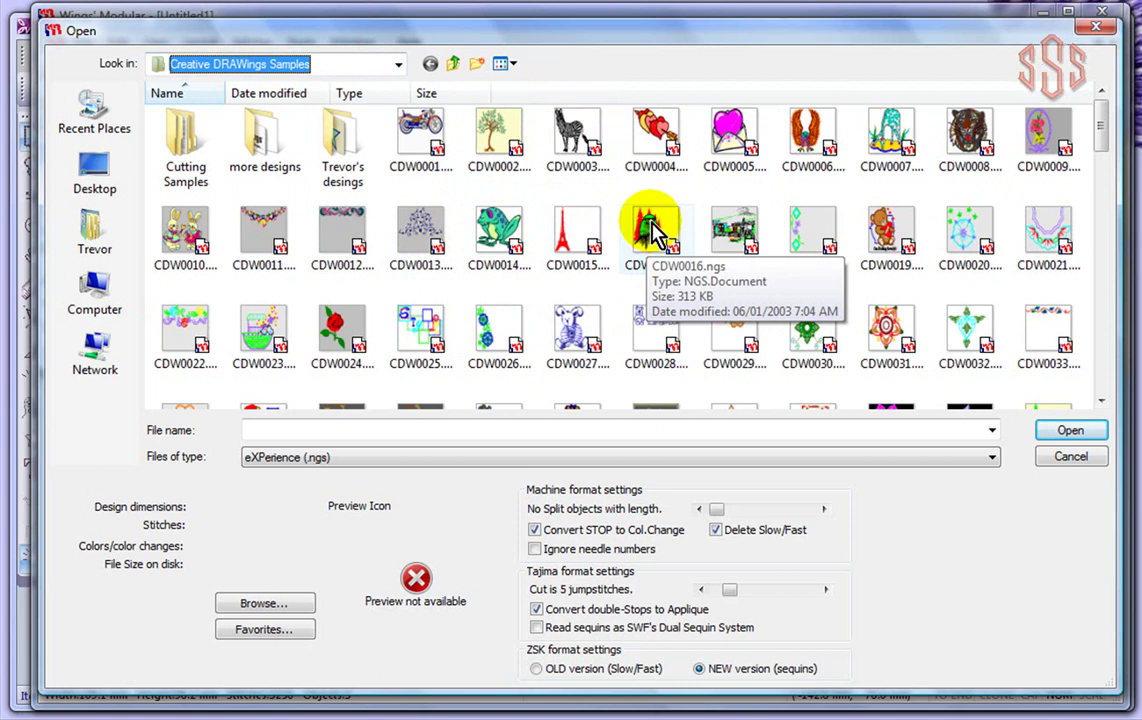
Select the frog design CDW0014.ngs to preview its 10.05 x 7.07 cm size and 17046 stitches.
click(497, 228)
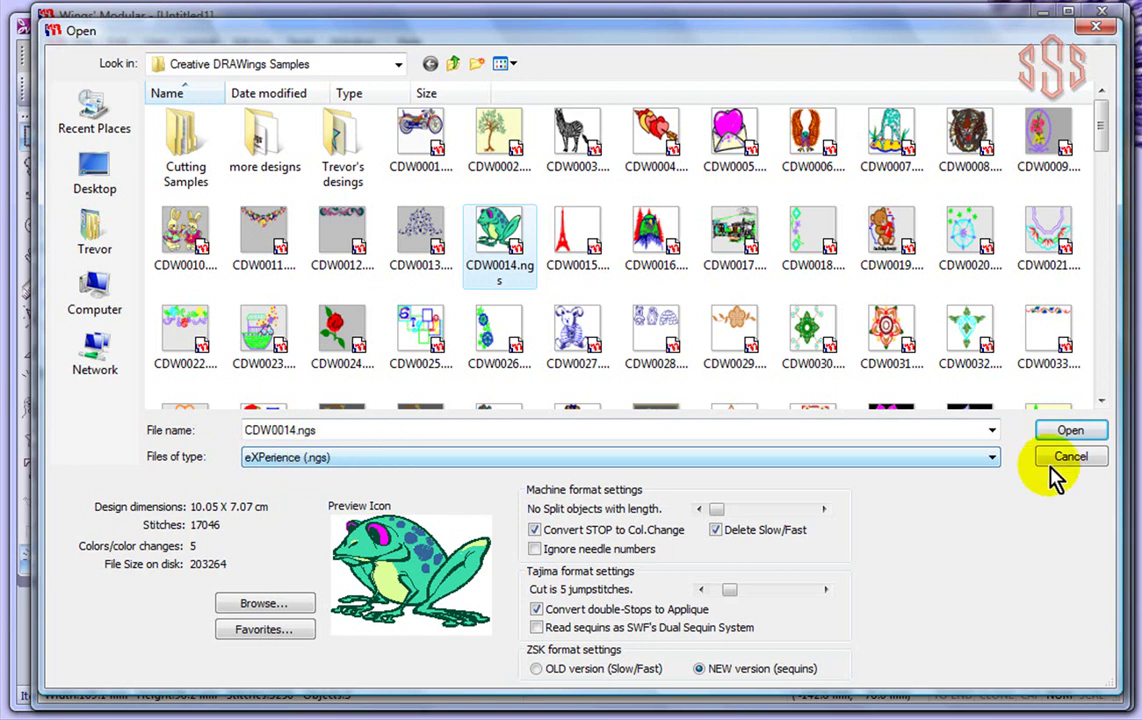
Change the Files of type filter to All embroidery files.
click(994, 459)
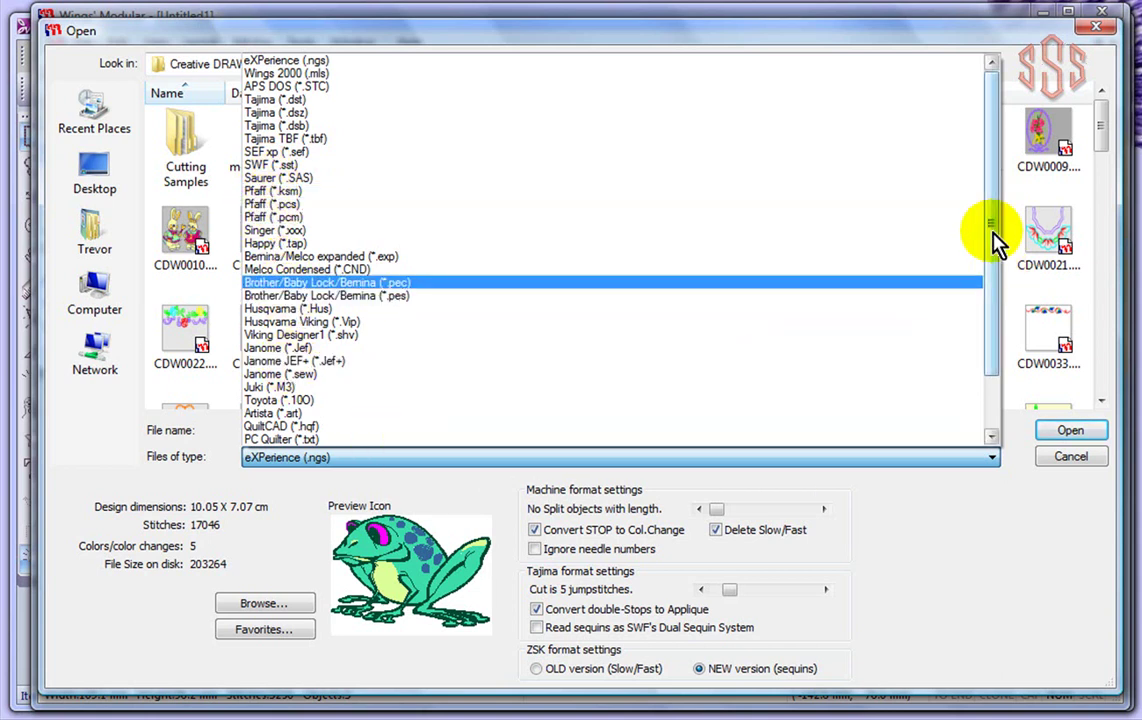
drag(995, 235, 995, 320)
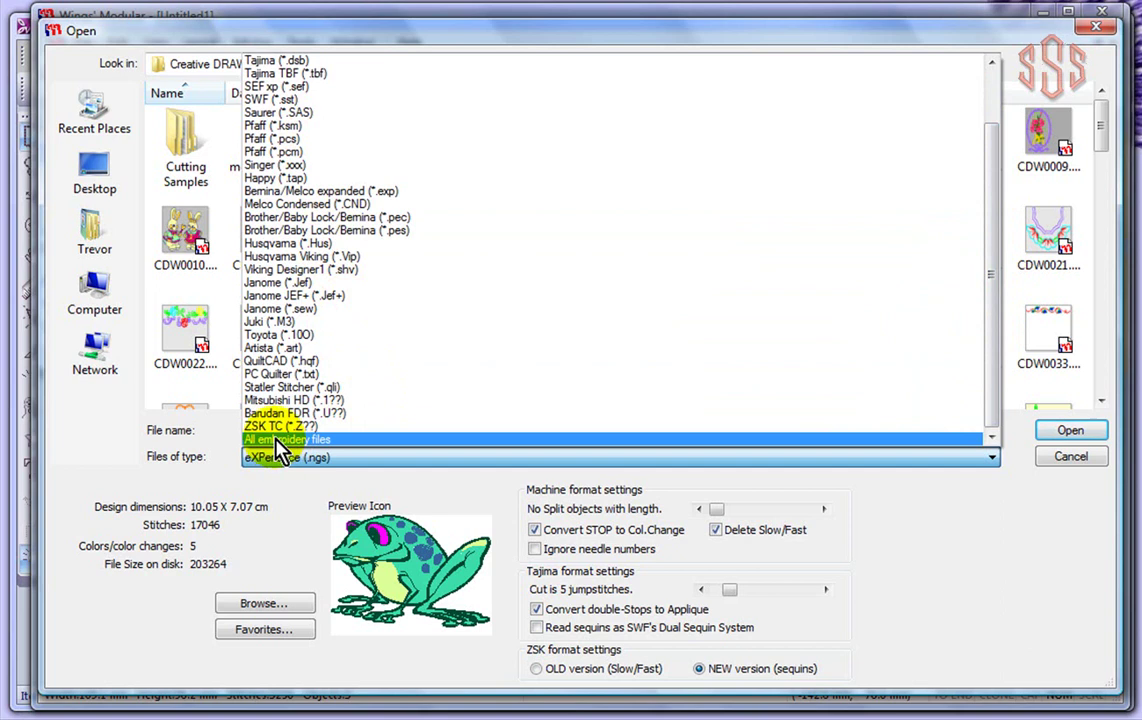
click(281, 440)
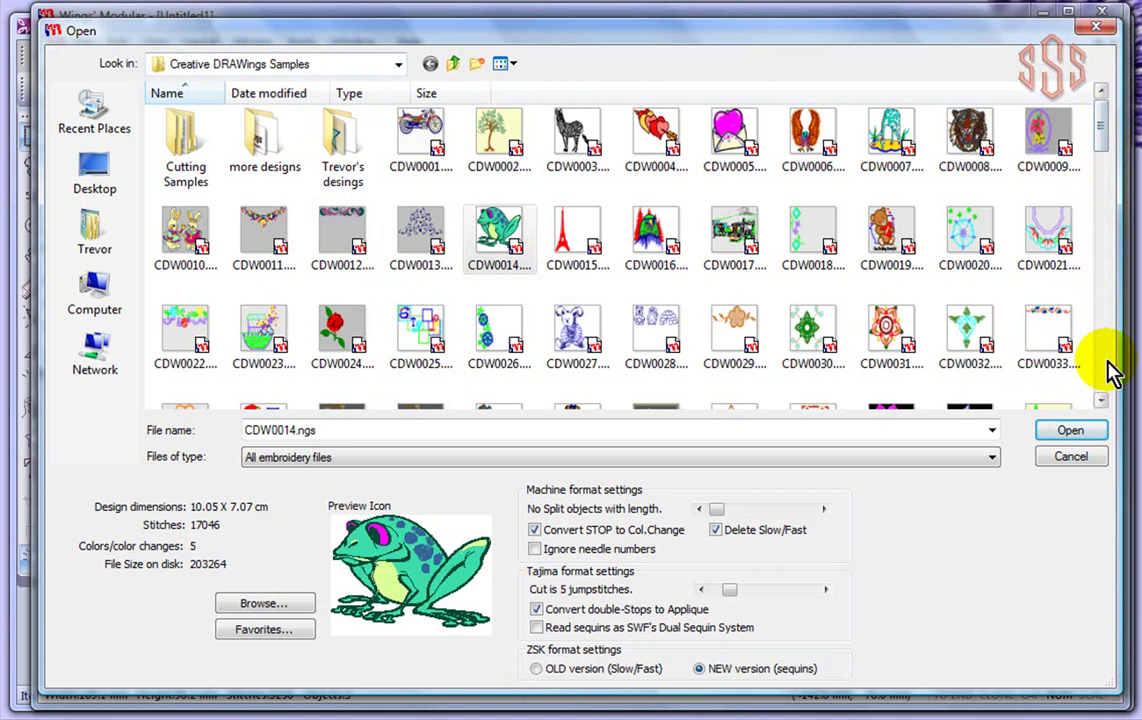
Scroll down and select the sun design CDW0139.ngs (9.79 x 9.84 cm, 7408 stitches).
click(1101, 400)
scroll(1104, 375, down, 2)
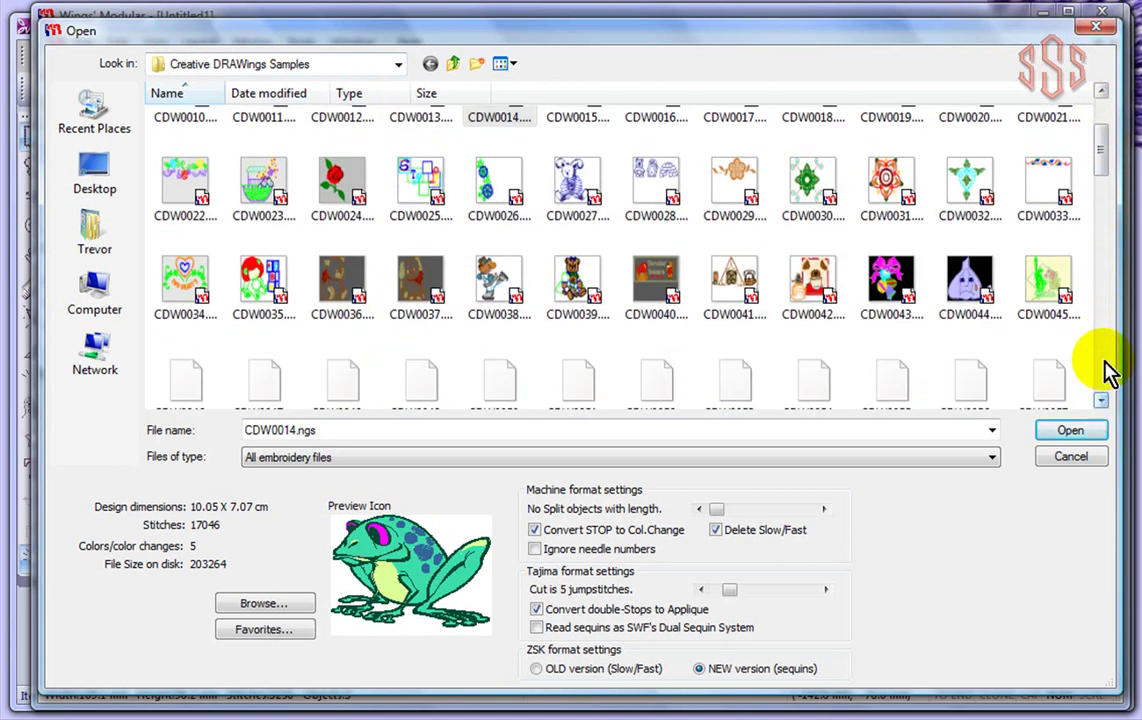
scroll(1104, 311, down, 3)
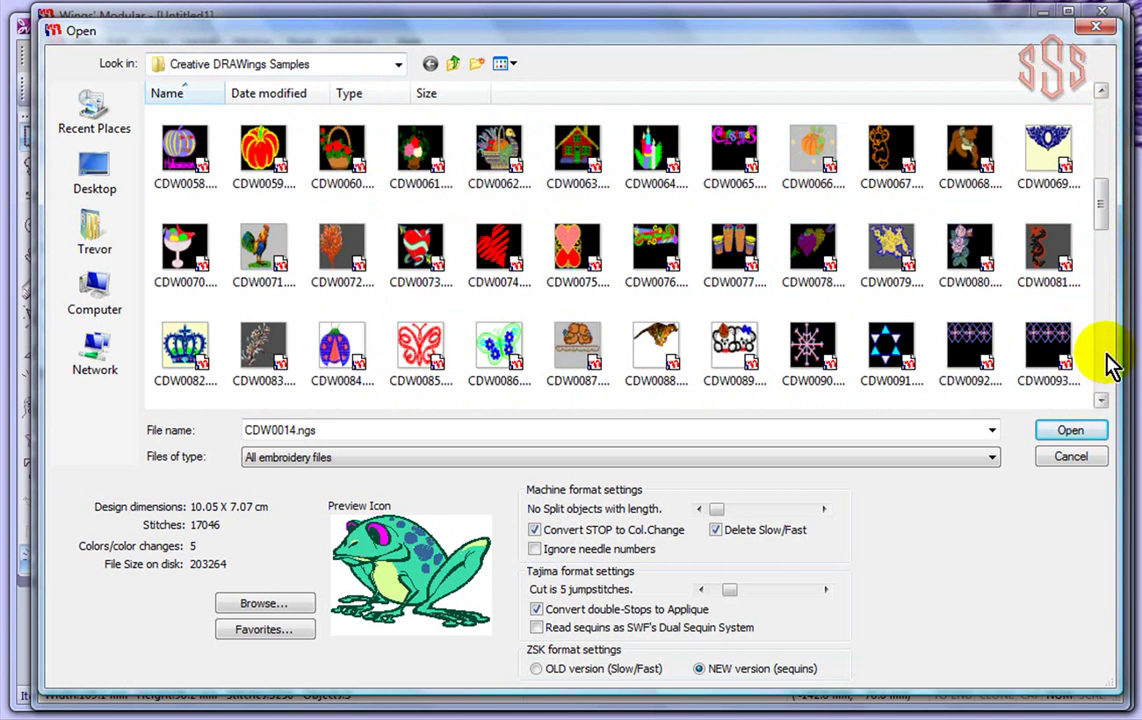
scroll(1109, 365, down, 3)
scroll(1104, 408, down, 1)
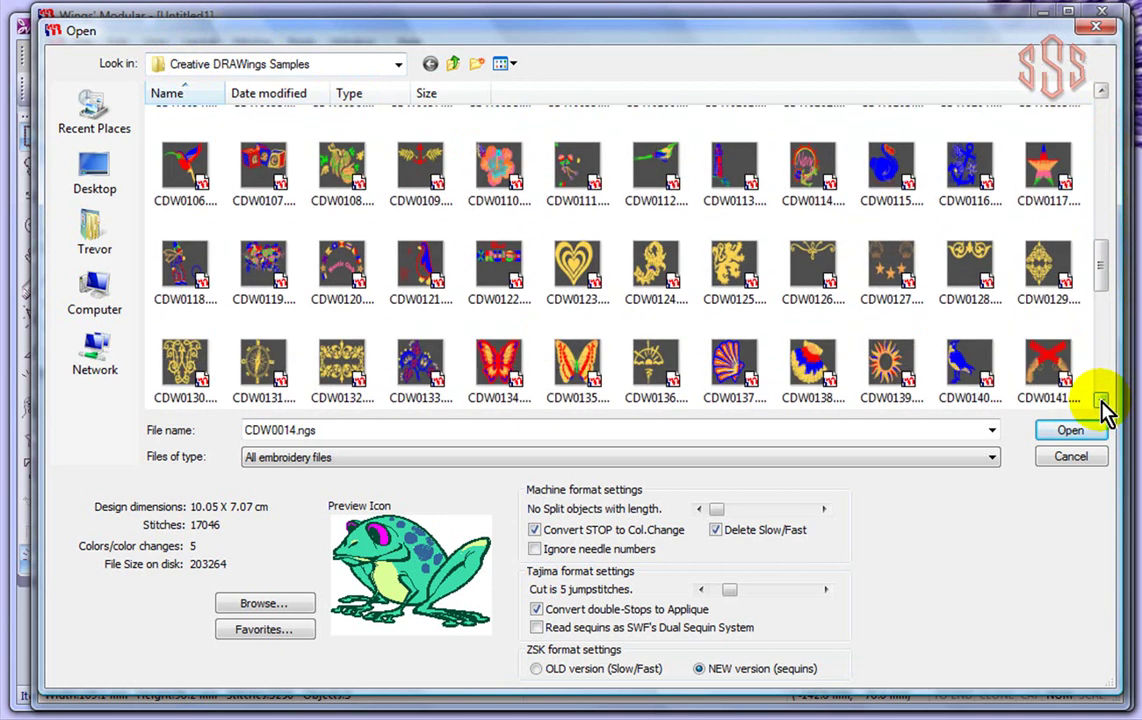
scroll(1104, 408, down, 1)
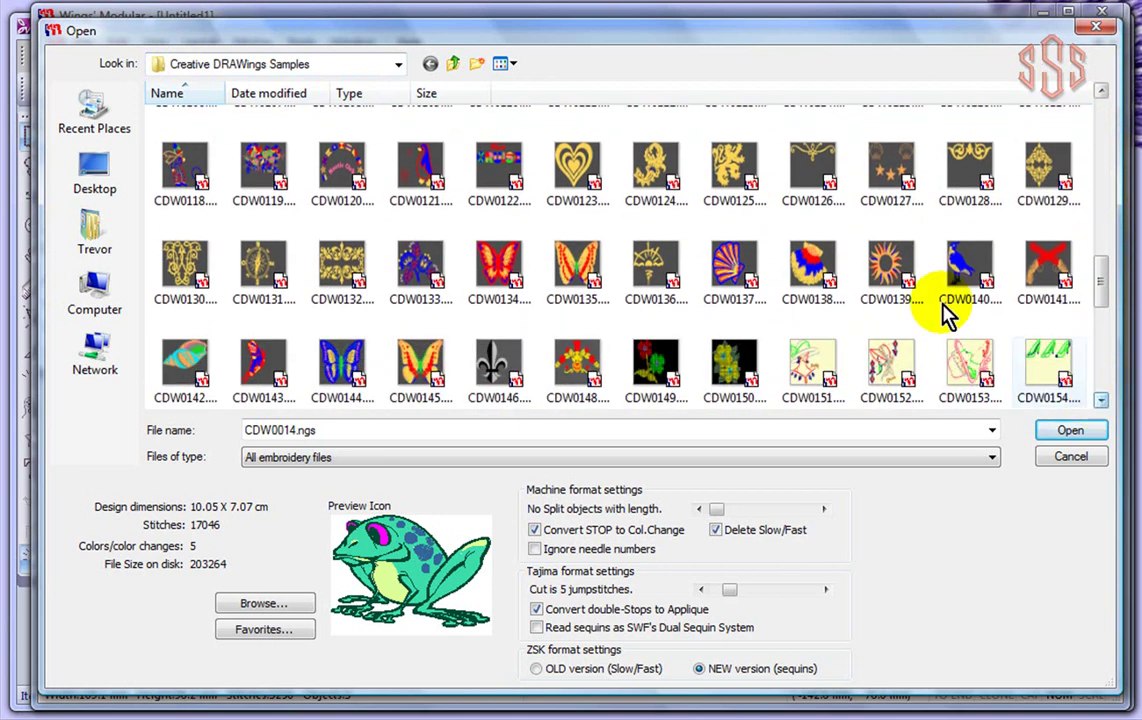
click(890, 268)
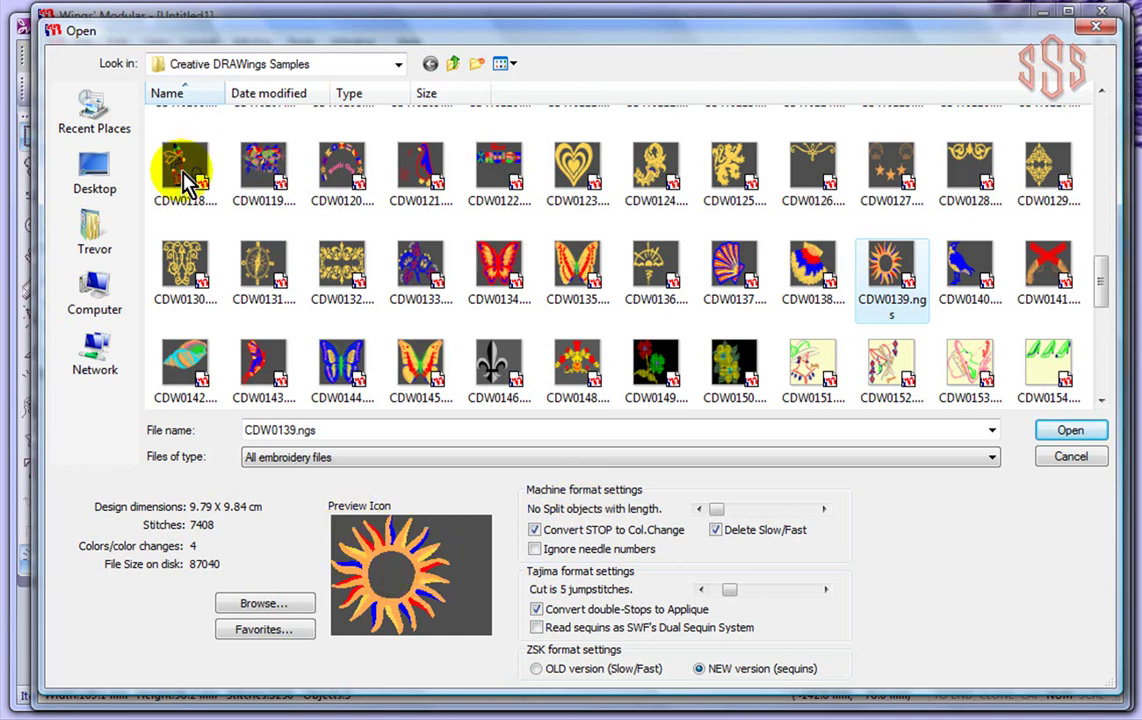
Load the sun design CDW0139.ngs (97.9 x 98.4 mm, 7497 stitches) for editing.
click(1070, 430)
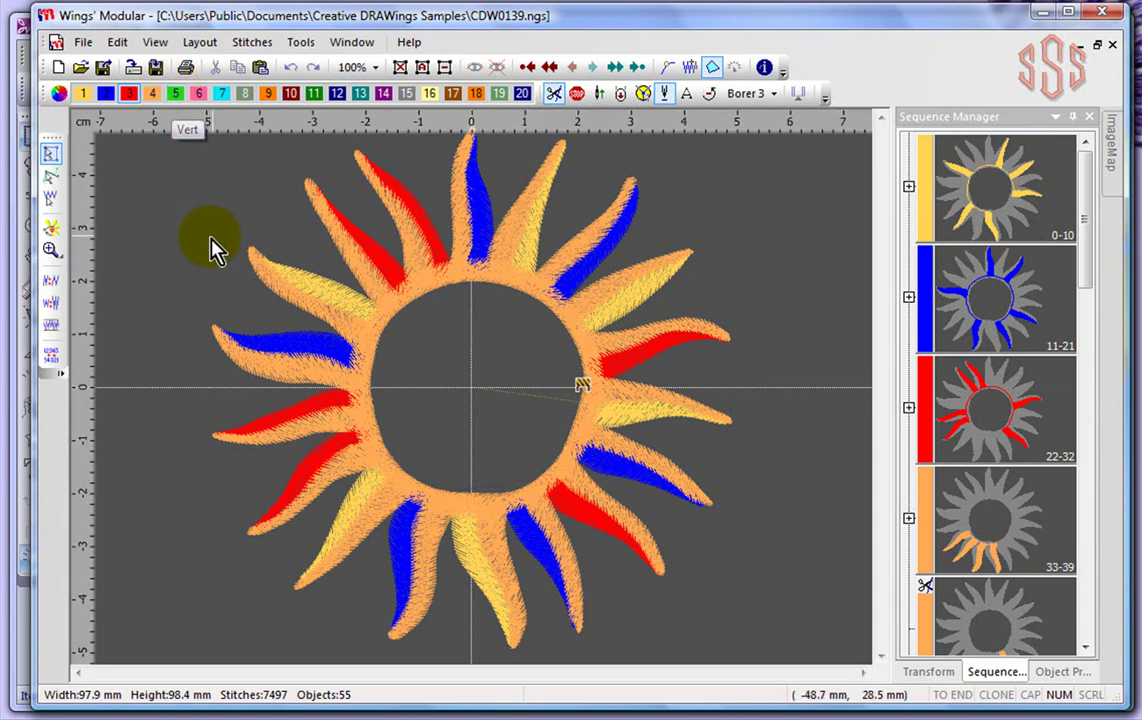
click(352, 46)
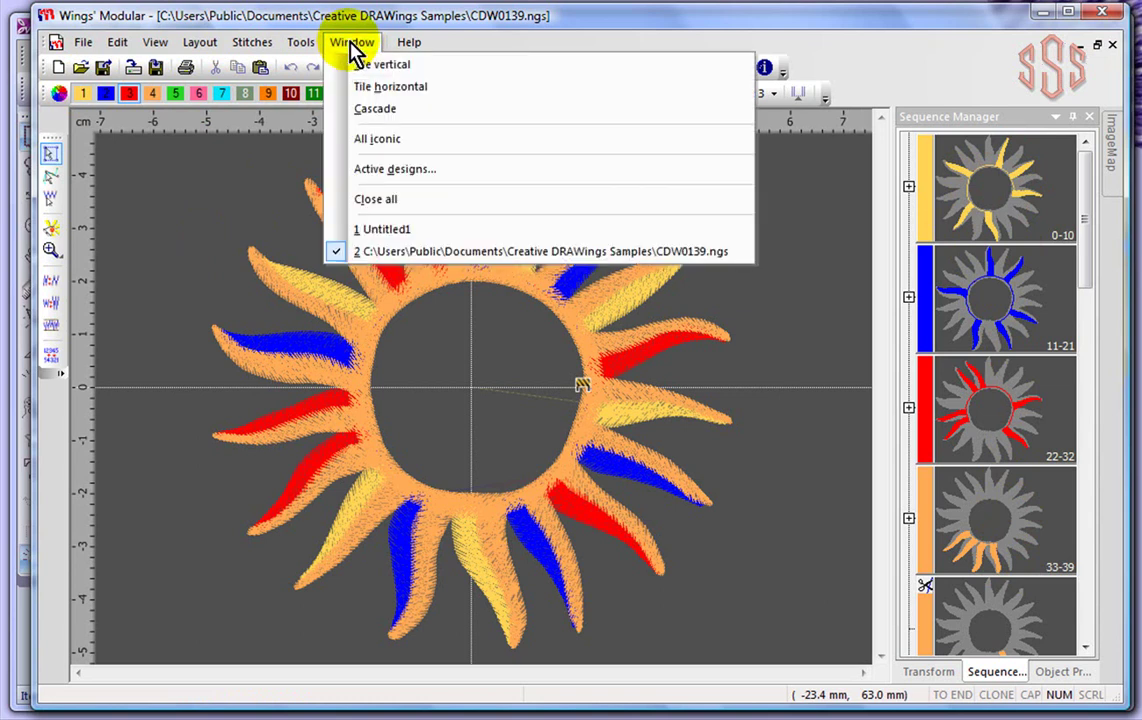
click(417, 238)
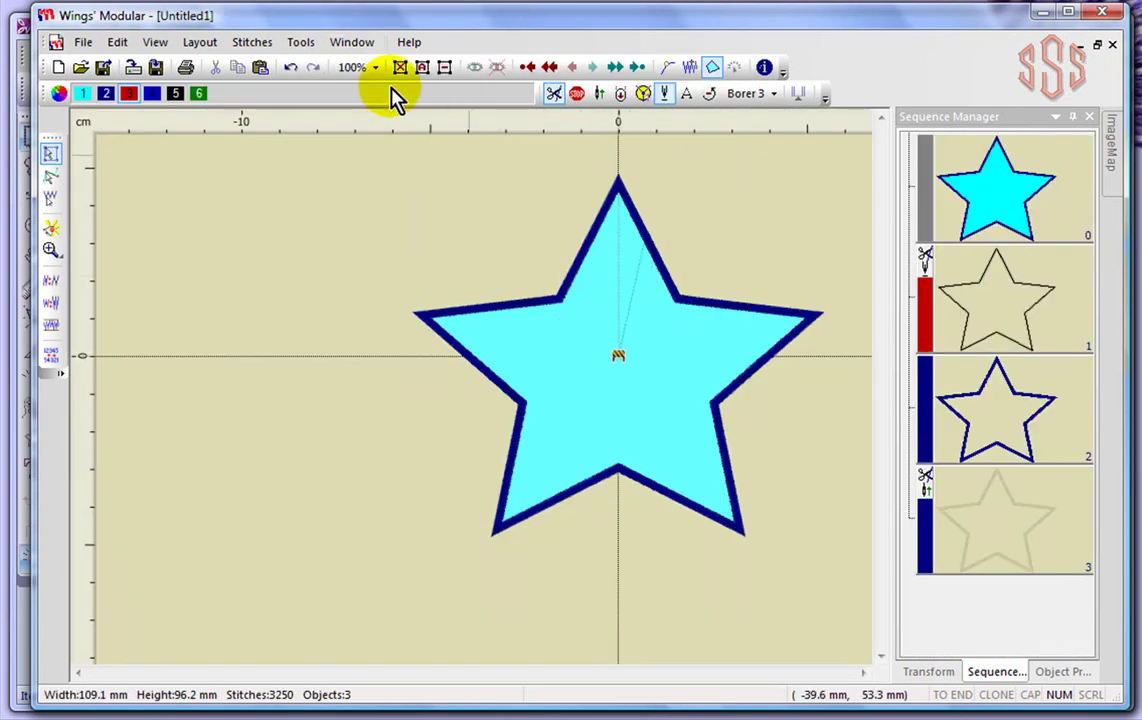
click(355, 44)
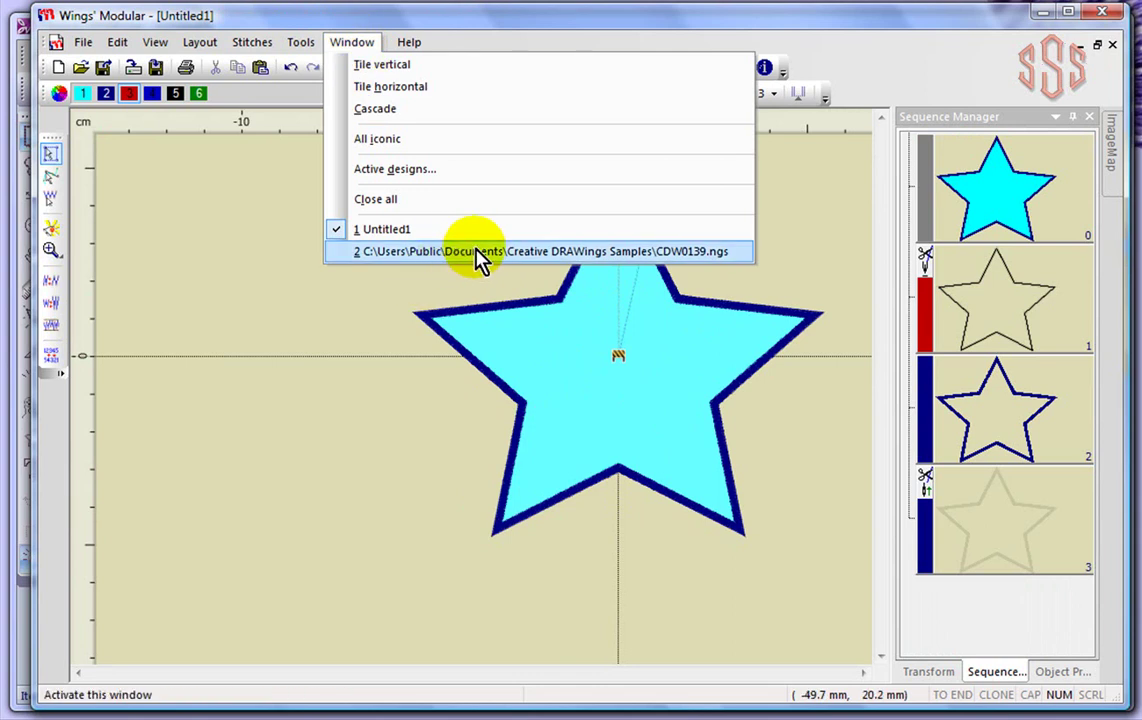
click(697, 262)
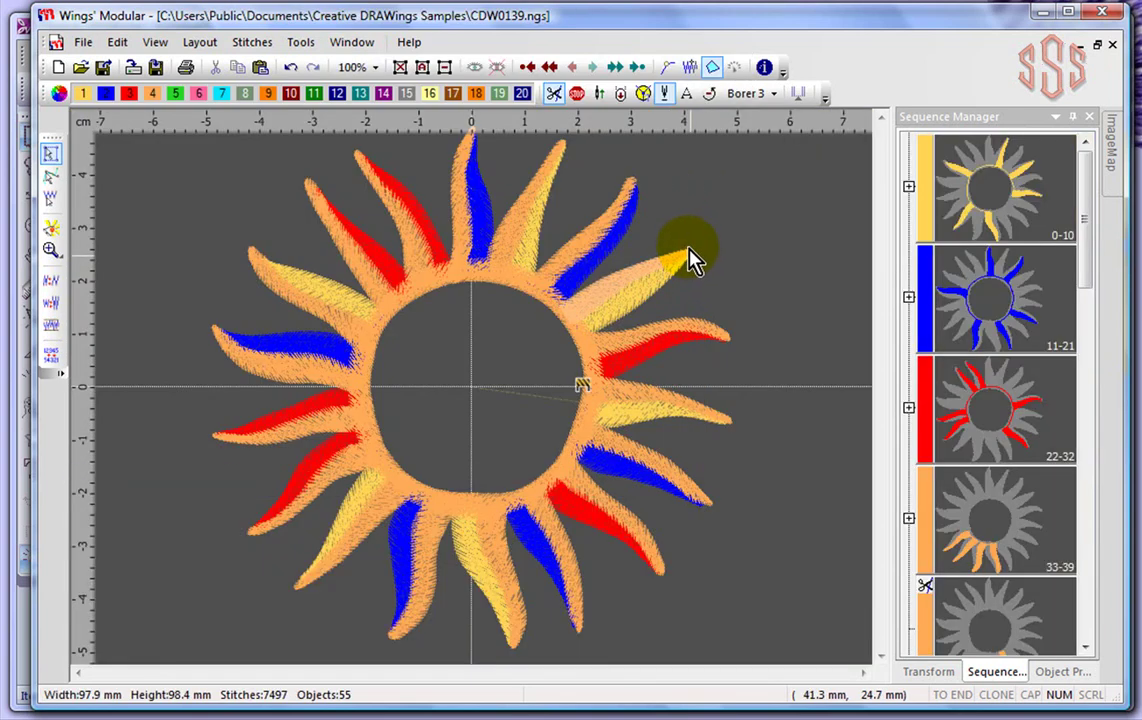